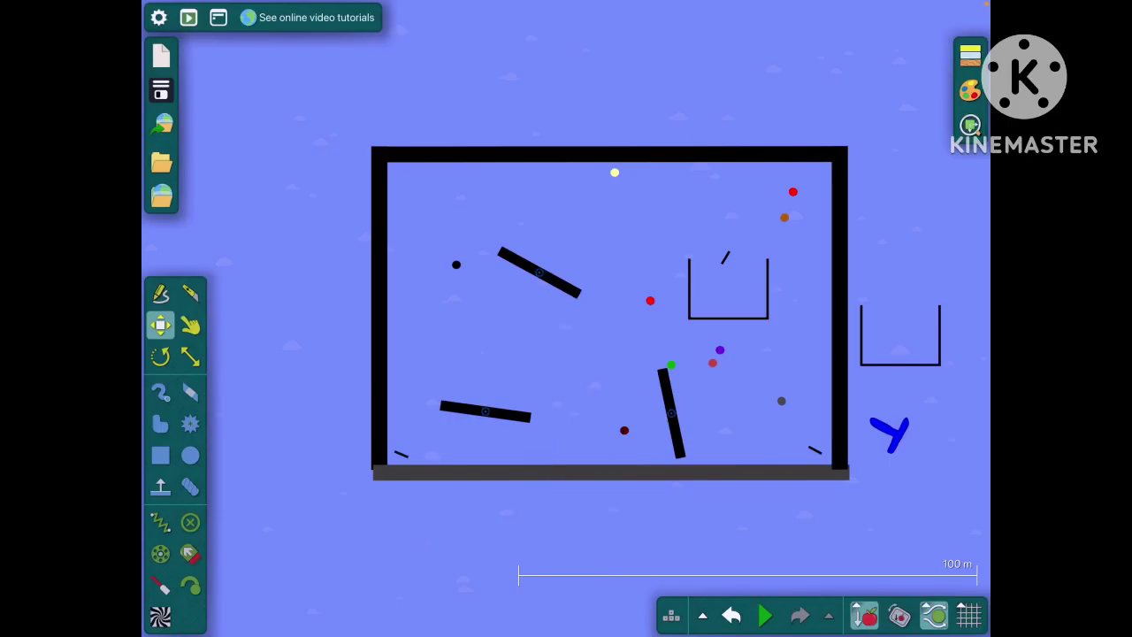
pyautogui.scroll(5, 888, 434)
pyautogui.scroll(3, 822, 353)
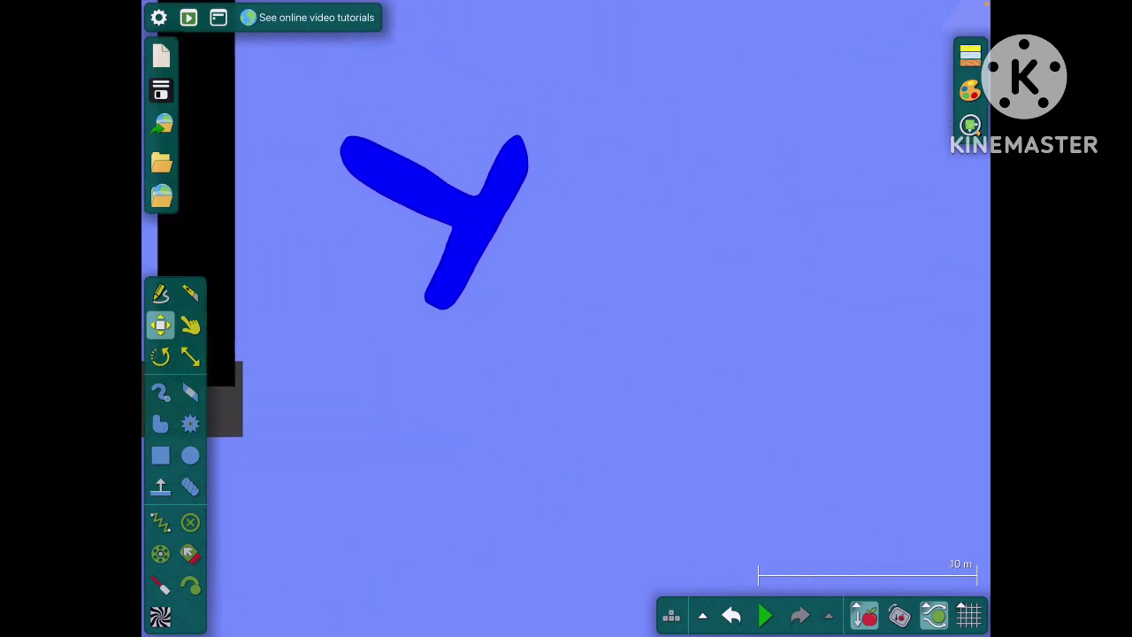
pyautogui.scroll(3, 469, 336)
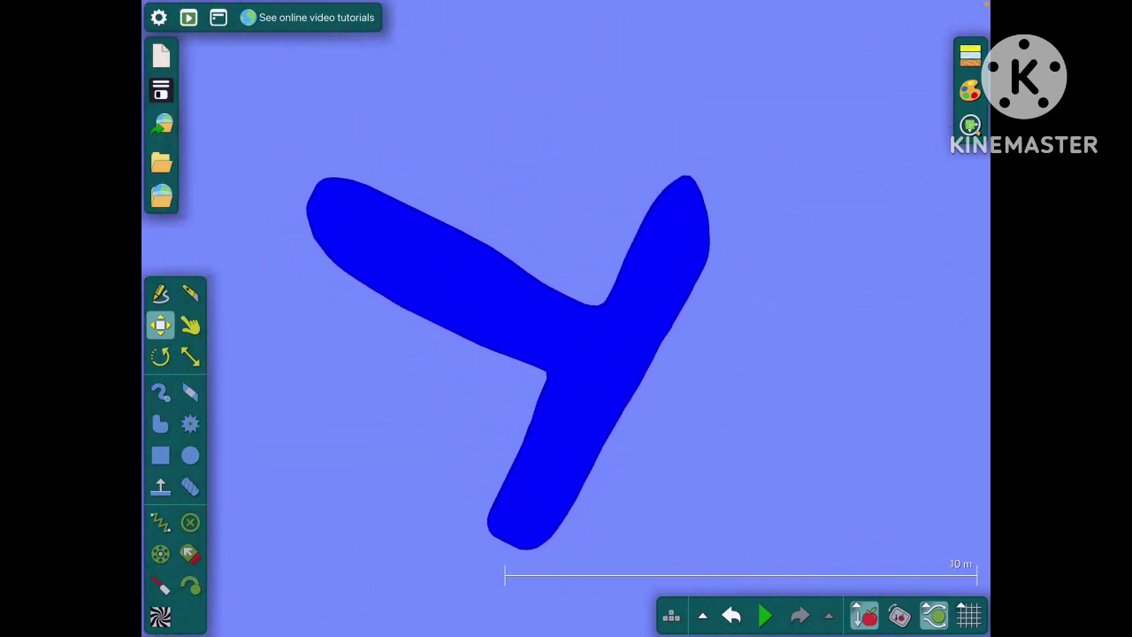
pyautogui.scroll(1, 531, 354)
pyautogui.scroll(-1, 575, 372)
# Rotate the blue Y shape beside the box into an upright T
pyautogui.click(654, 372)
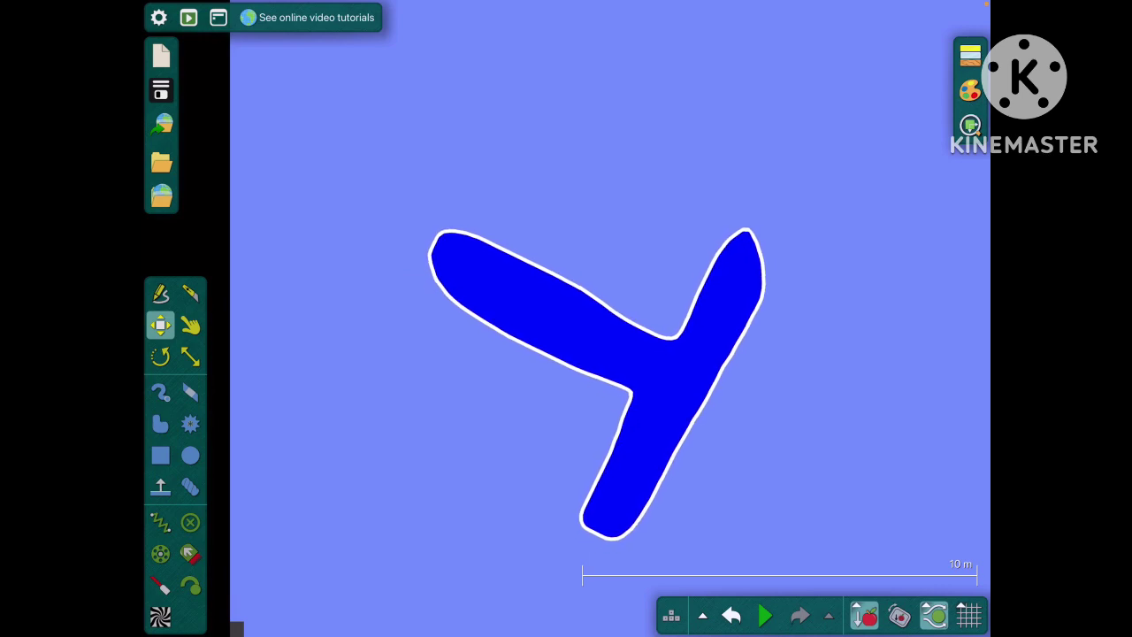
pyautogui.moveTo(614, 354); pyautogui.dragTo(708, 300)
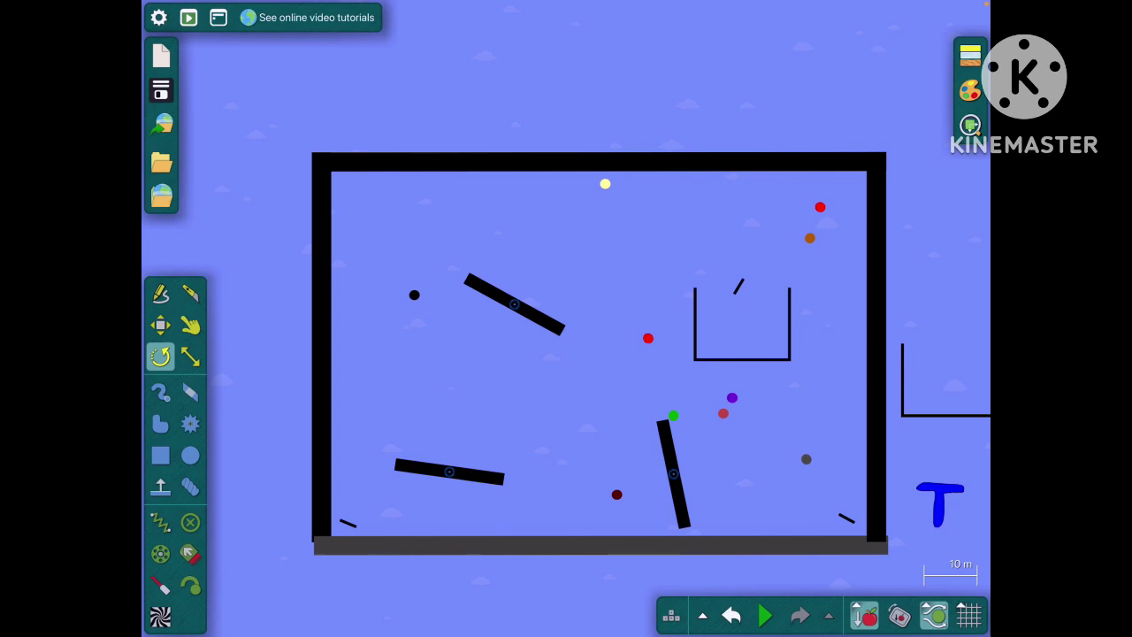
pyautogui.click(764, 615)
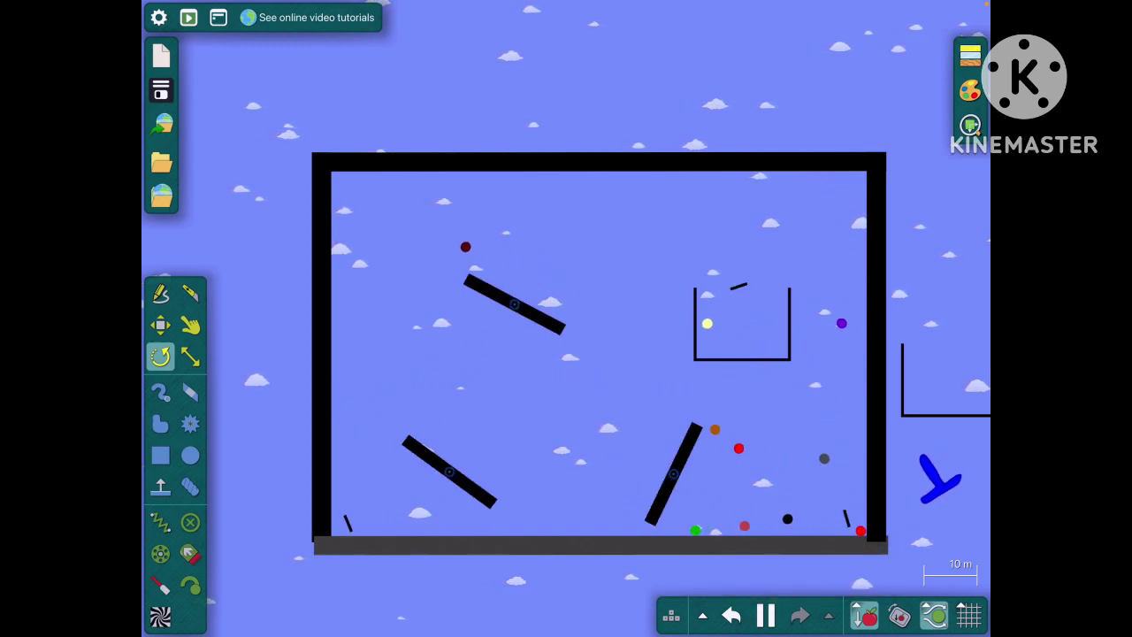
pyautogui.scroll(5, 742, 323)
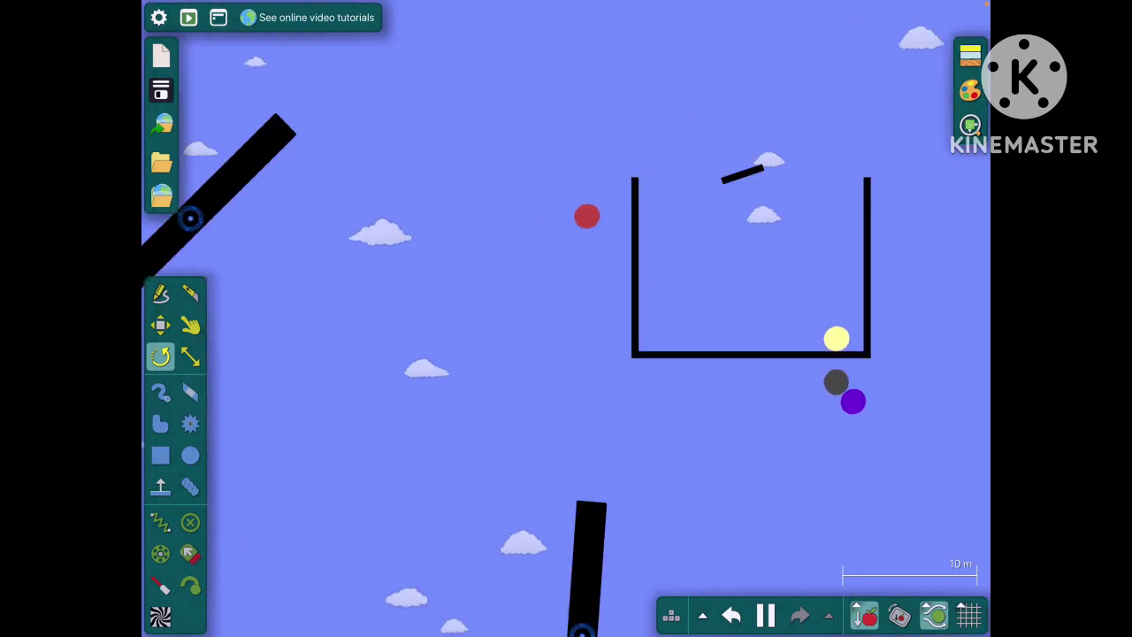
pyautogui.scroll(-5, 566, 319)
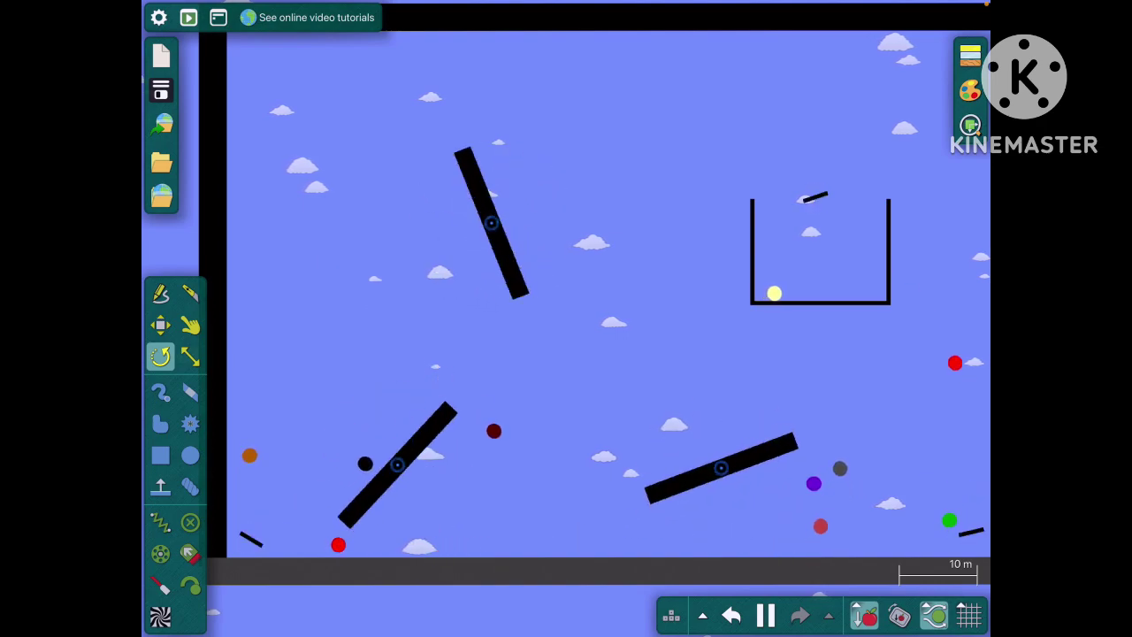
pyautogui.scroll(-5, 593, 279)
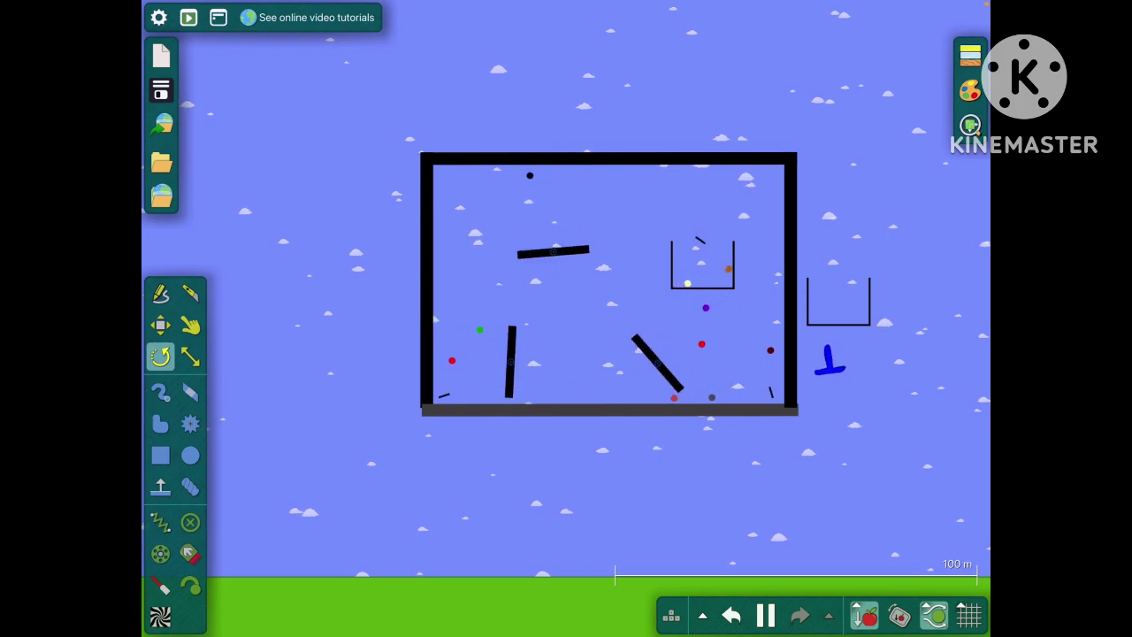
pyautogui.scroll(2, 753, 253)
pyautogui.scroll(1, 753, 253)
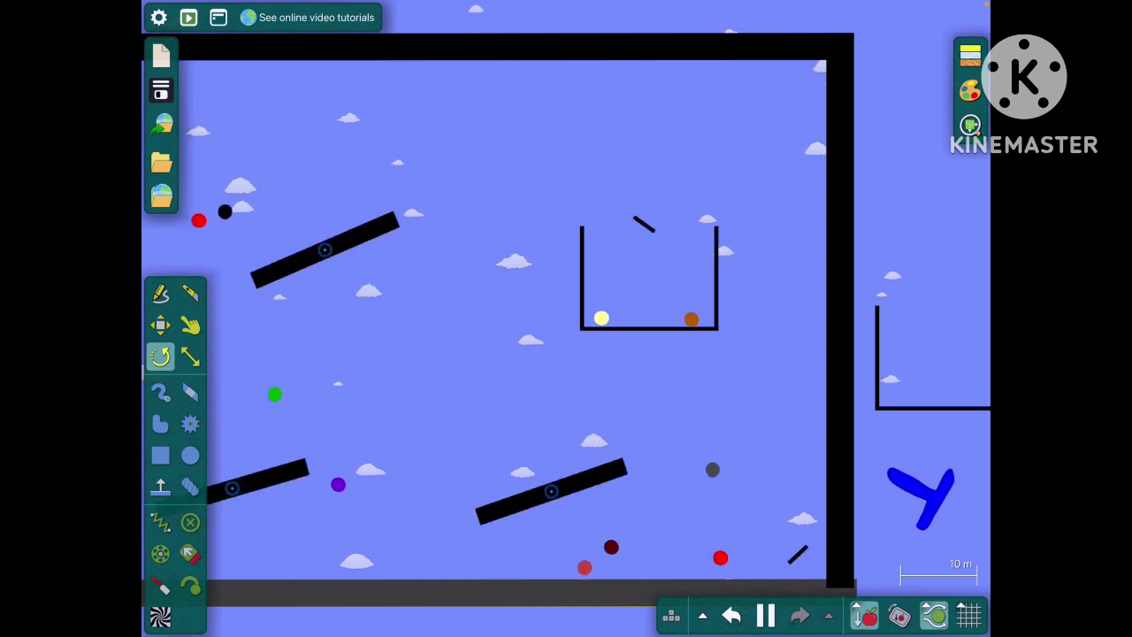
pyautogui.scroll(-1, 566, 309)
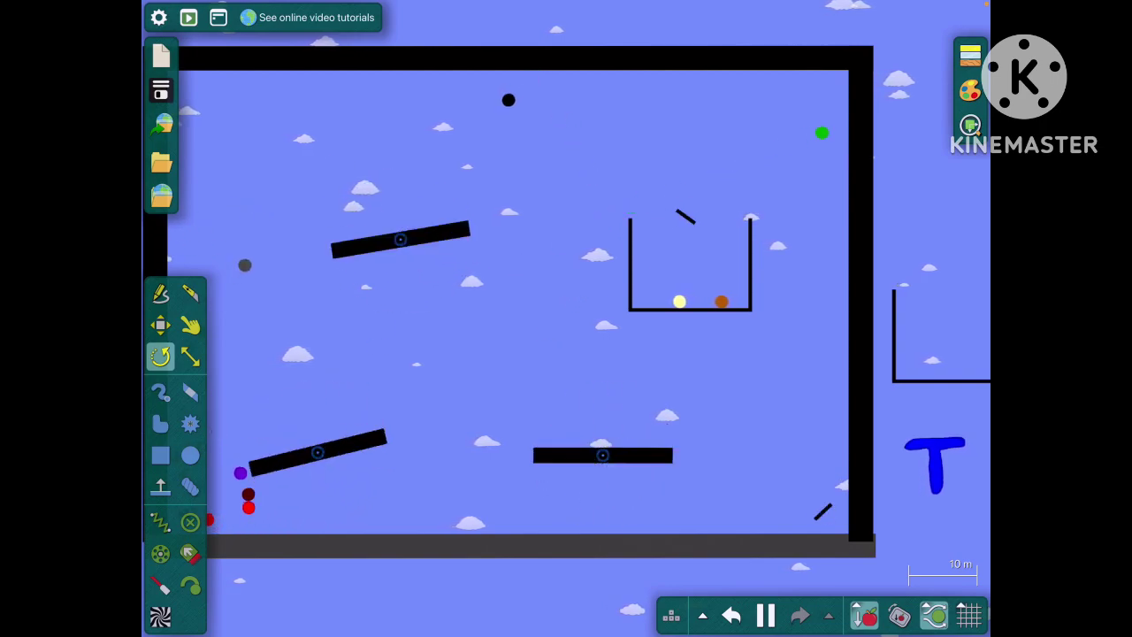
pyautogui.scroll(-5, 538, 300)
pyautogui.scroll(-3, 566, 442)
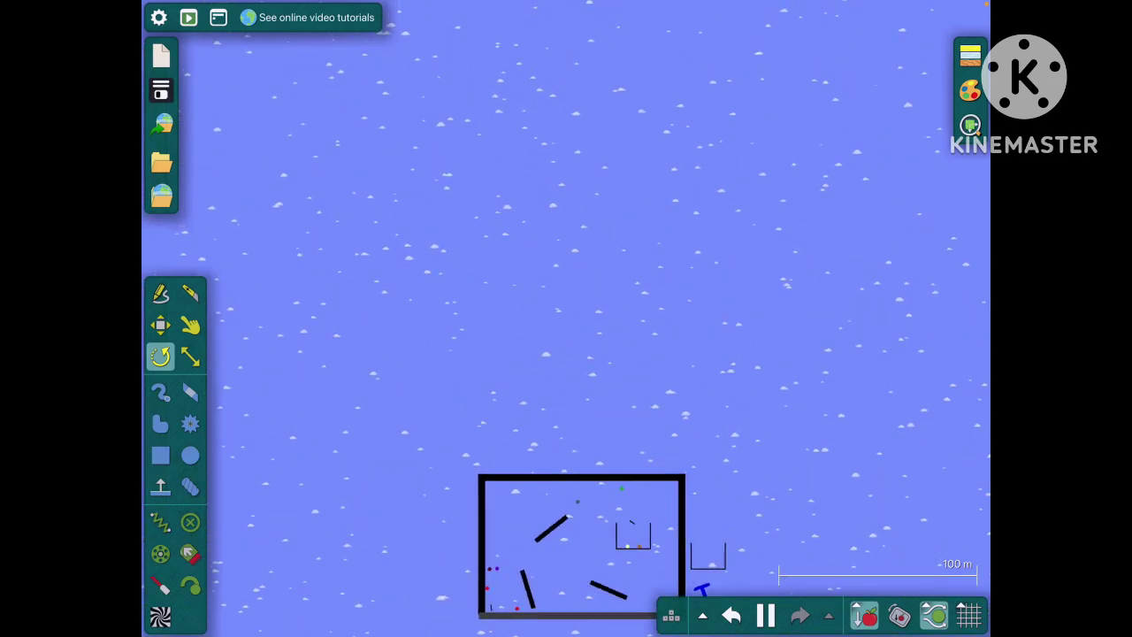
pyautogui.scroll(-5, 566, 398)
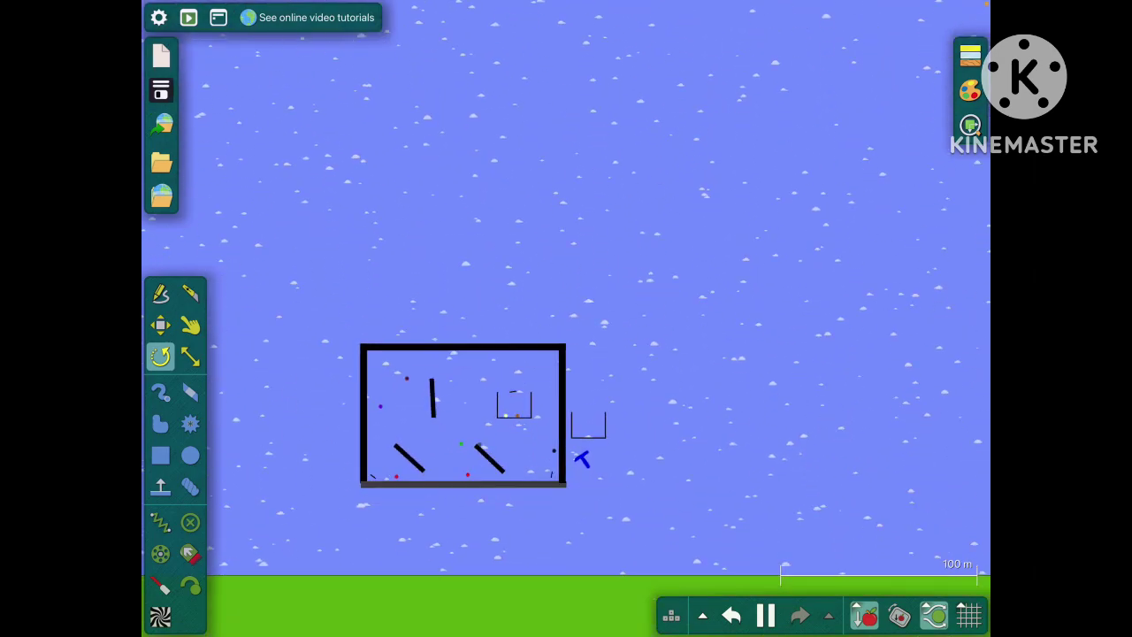
pyautogui.press('space')
pyautogui.scroll(5, 383, 432)
pyautogui.scroll(3, 382, 431)
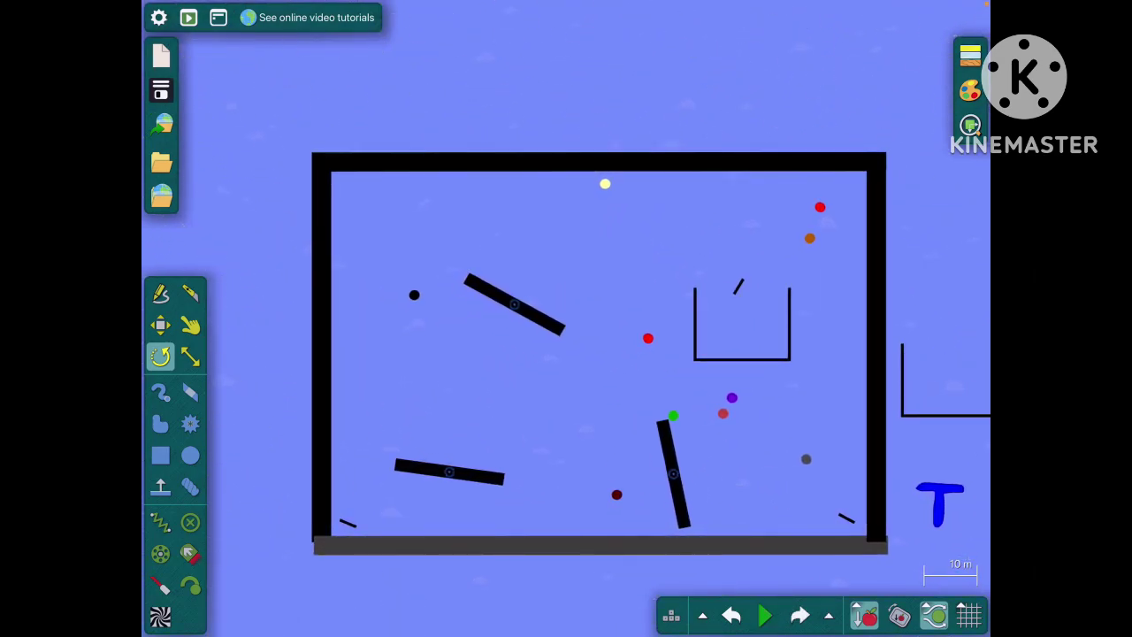
# Restart the simulation and pause it once four balls rest in the bowl
pyautogui.press('space')
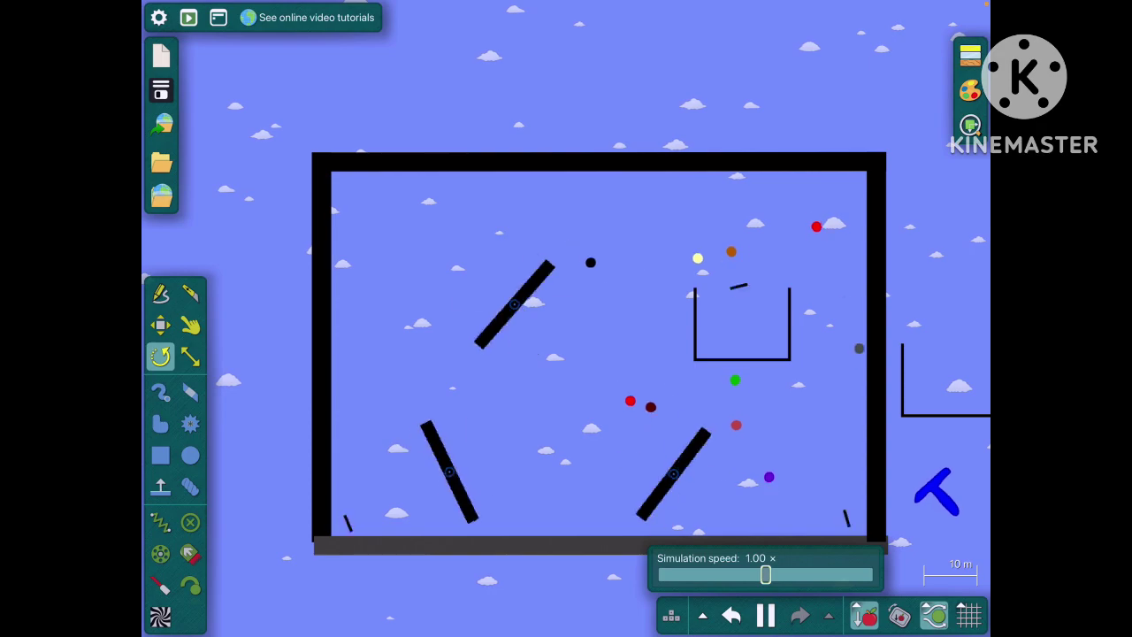
pyautogui.scroll(-2, 601, 354)
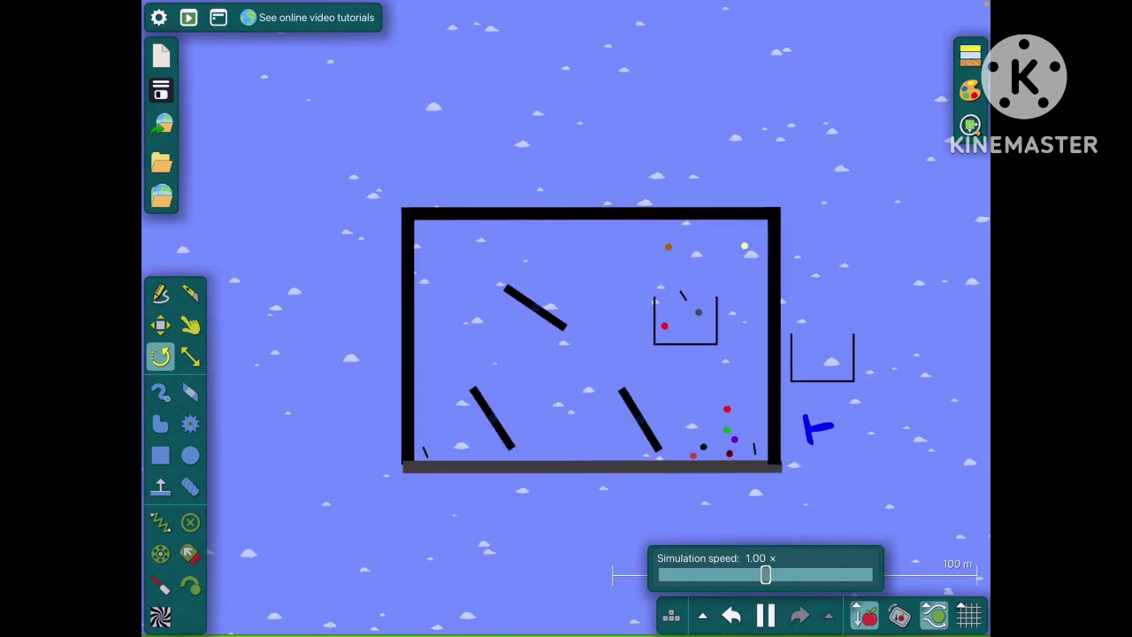
pyautogui.scroll(-5, 602, 353)
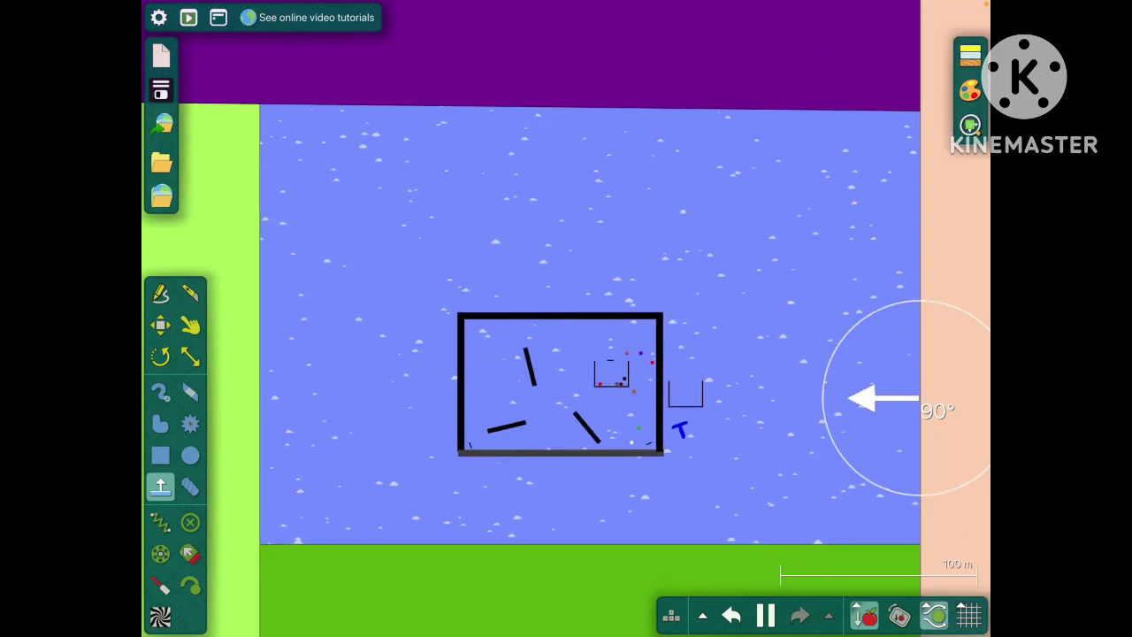
pyautogui.scroll(3, 600, 403)
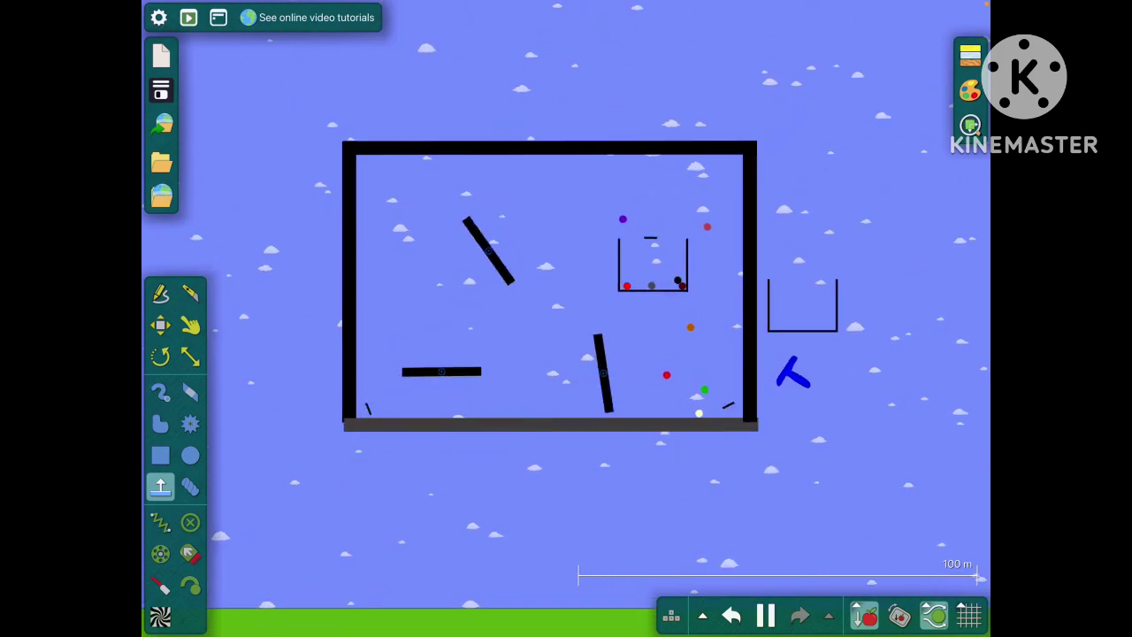
pyautogui.scroll(4, 600, 404)
pyautogui.scroll(2, 601, 403)
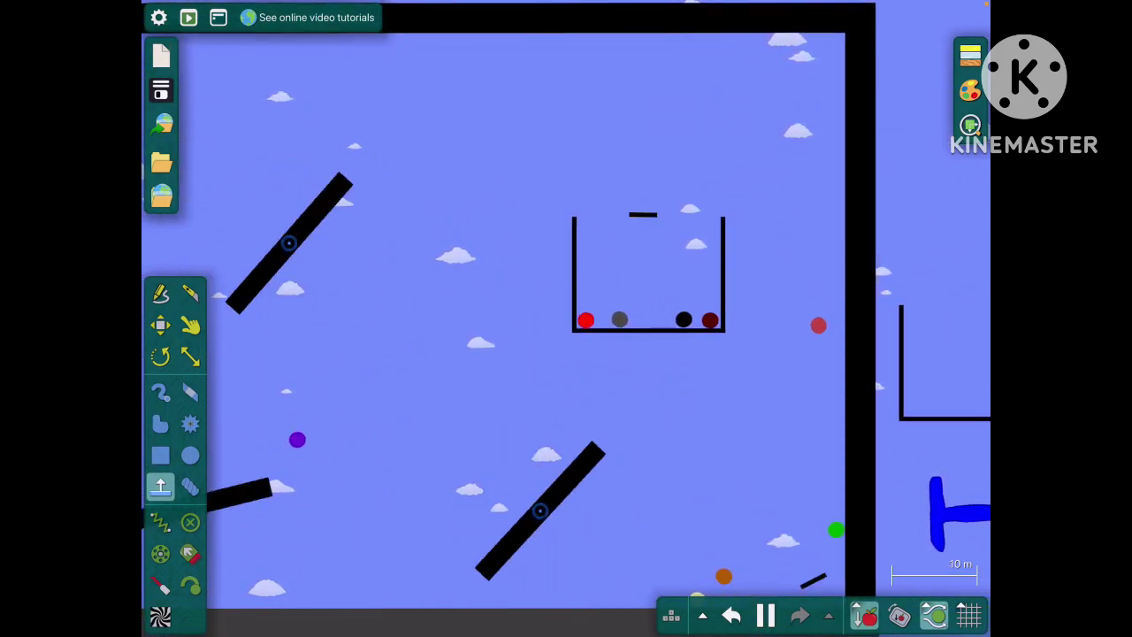
pyautogui.click(765, 615)
# Dismiss the speed popup and run briefly until the yellow and orange balls land
pyautogui.click(160, 324)
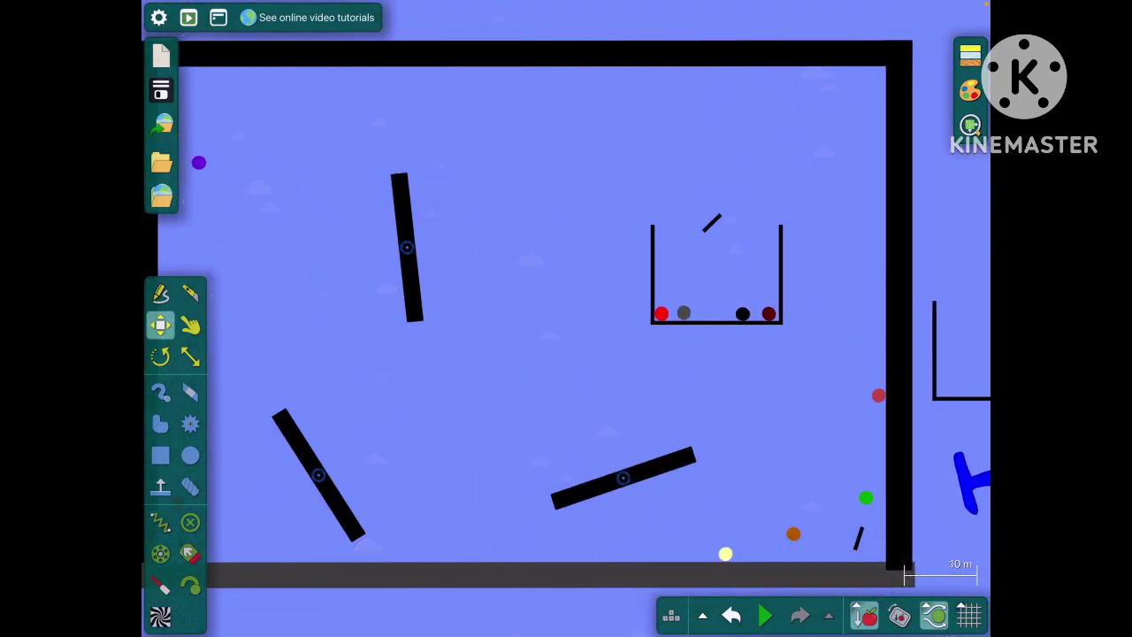
pyautogui.scroll(1, 566, 318)
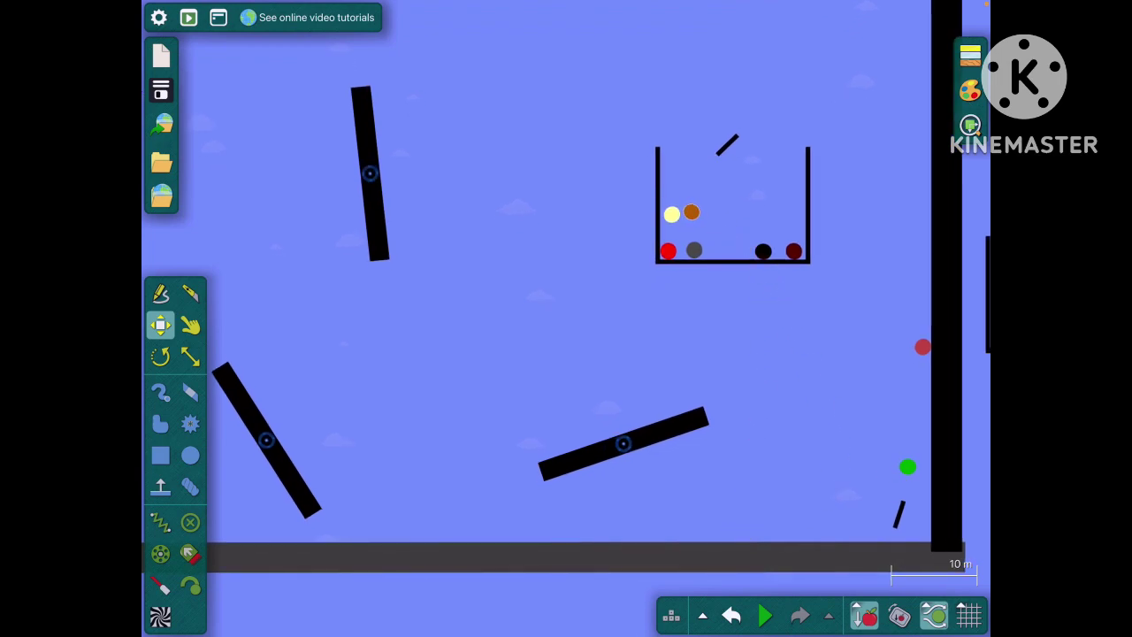
pyautogui.click(765, 616)
pyautogui.scroll(-1, 566, 292)
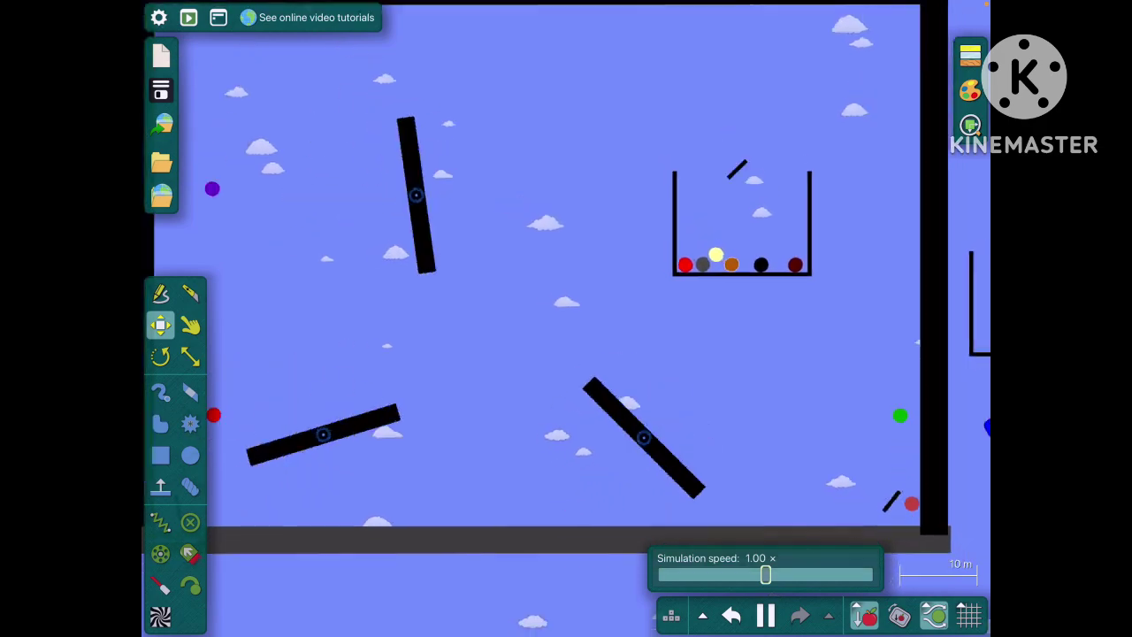
pyautogui.scroll(-1, 566, 292)
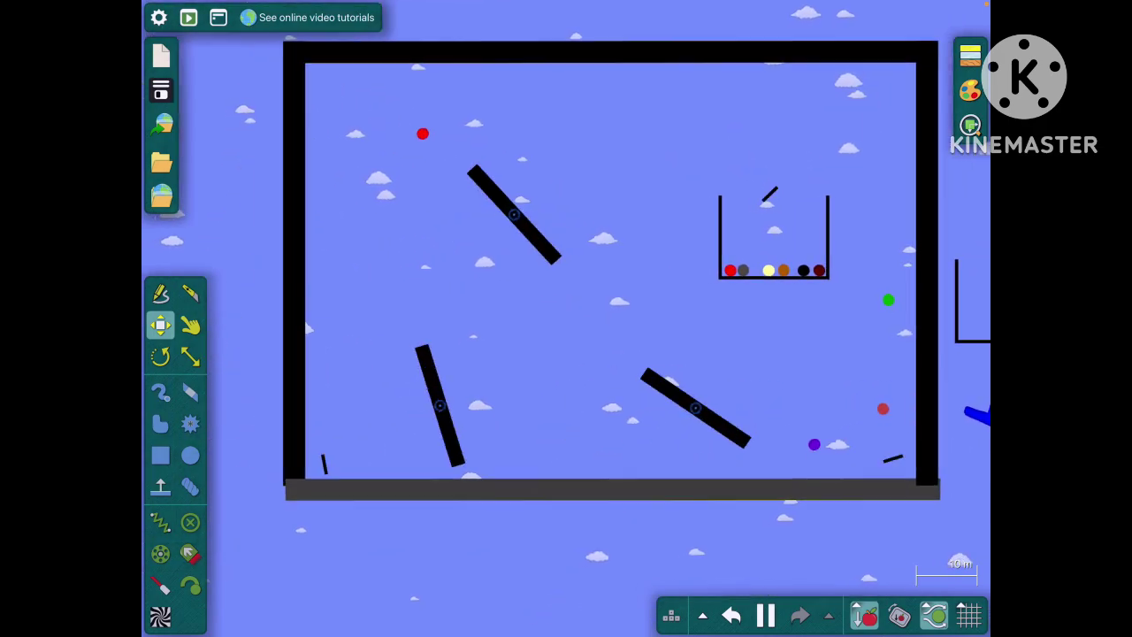
pyautogui.click(765, 616)
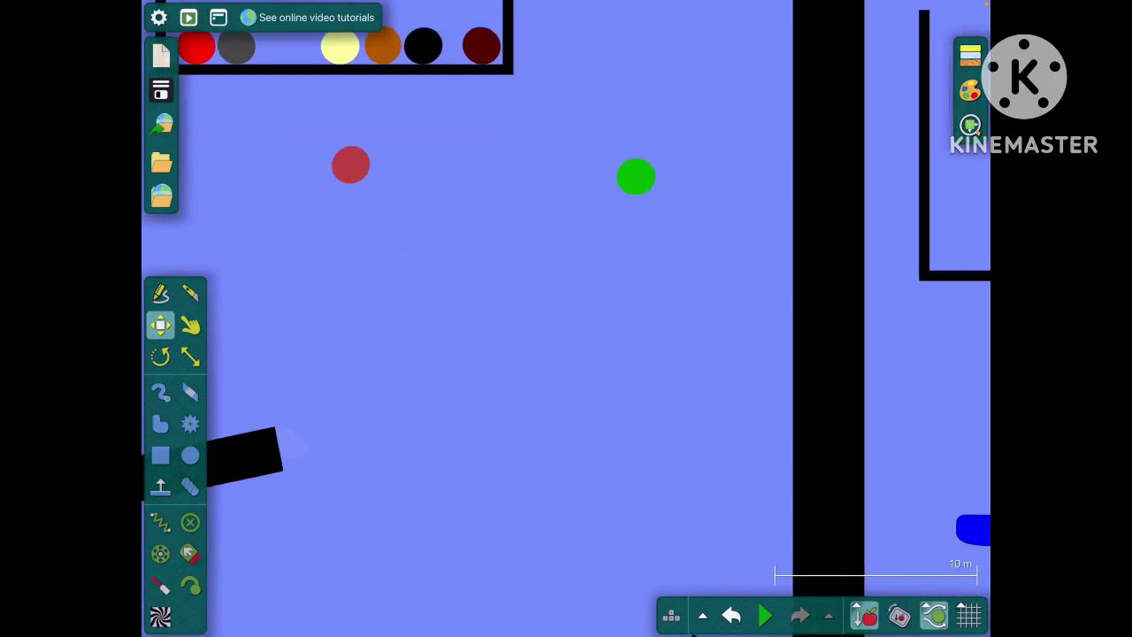
pyautogui.scroll(5, 619, 362)
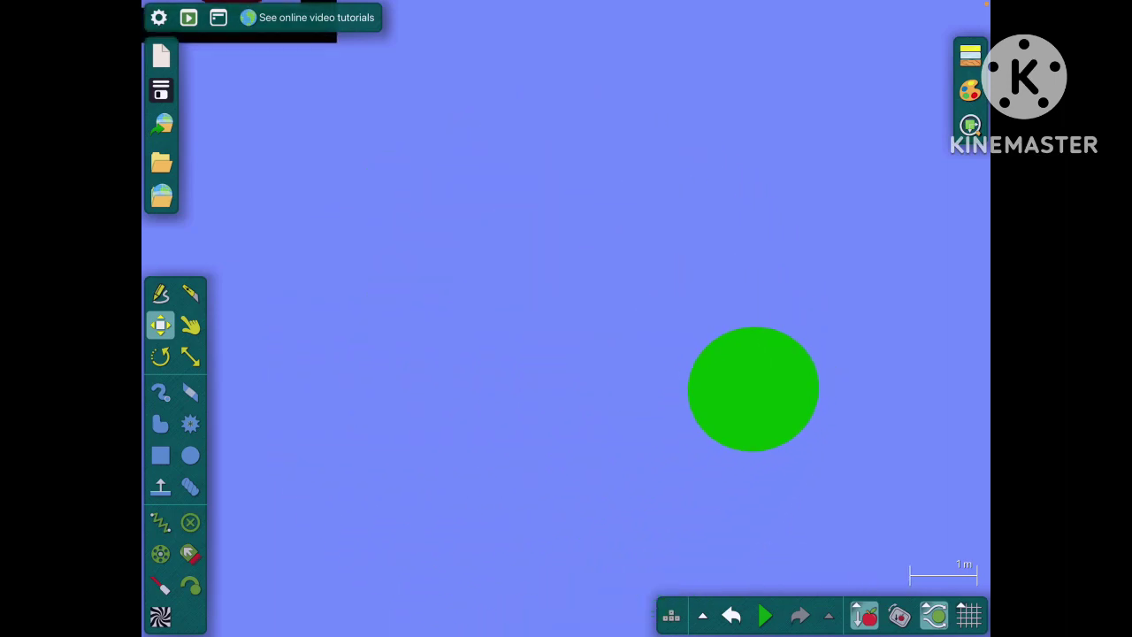
pyautogui.scroll(-3, 767, 359)
pyautogui.scroll(-3, 768, 359)
pyautogui.scroll(-3, 768, 359)
# Resume the simulation and pan from the blue T over to the planks
pyautogui.click(765, 615)
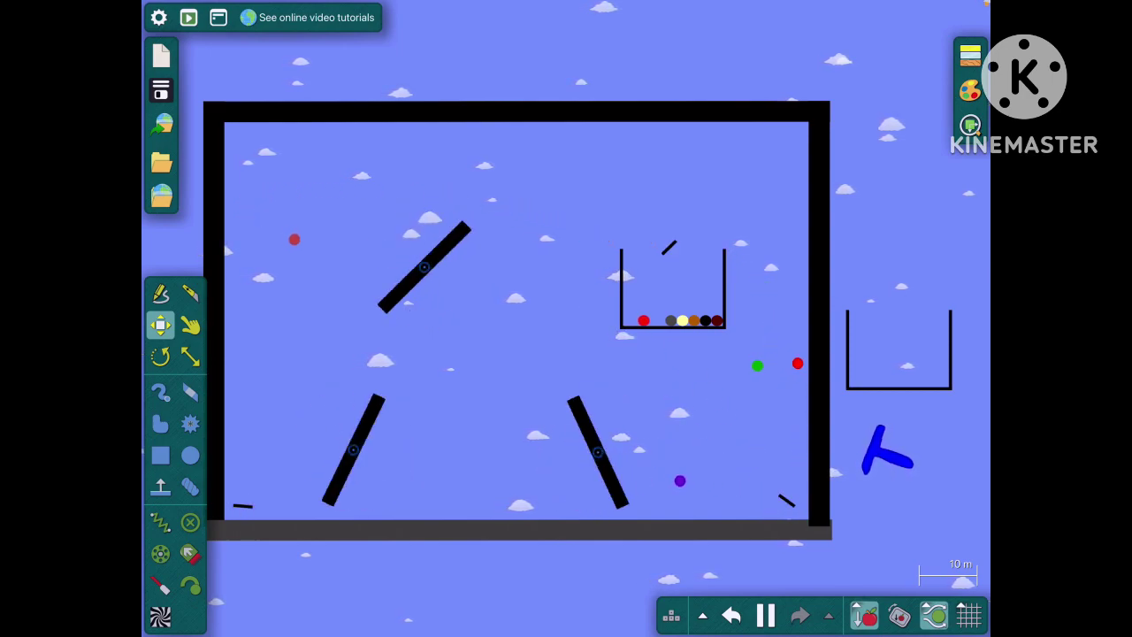
pyautogui.scroll(5, 887, 451)
pyautogui.scroll(3, 886, 451)
pyautogui.scroll(3, 887, 451)
pyautogui.scroll(3, 887, 451)
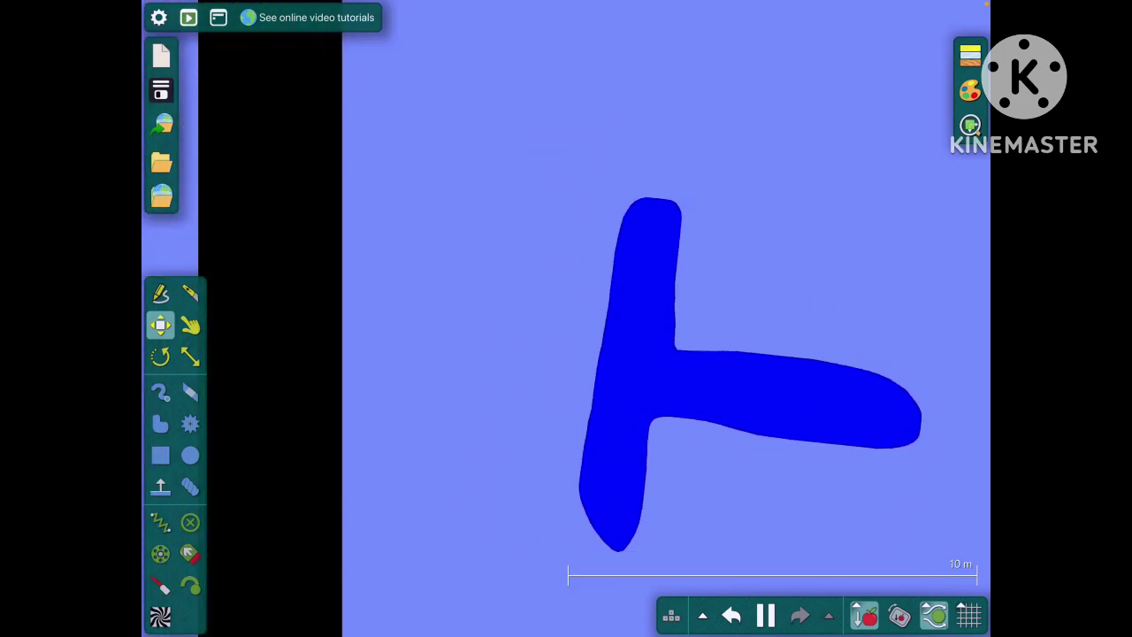
pyautogui.scroll(-5, 566, 318)
pyautogui.moveTo(442, 159); pyautogui.dragTo(840, 362)
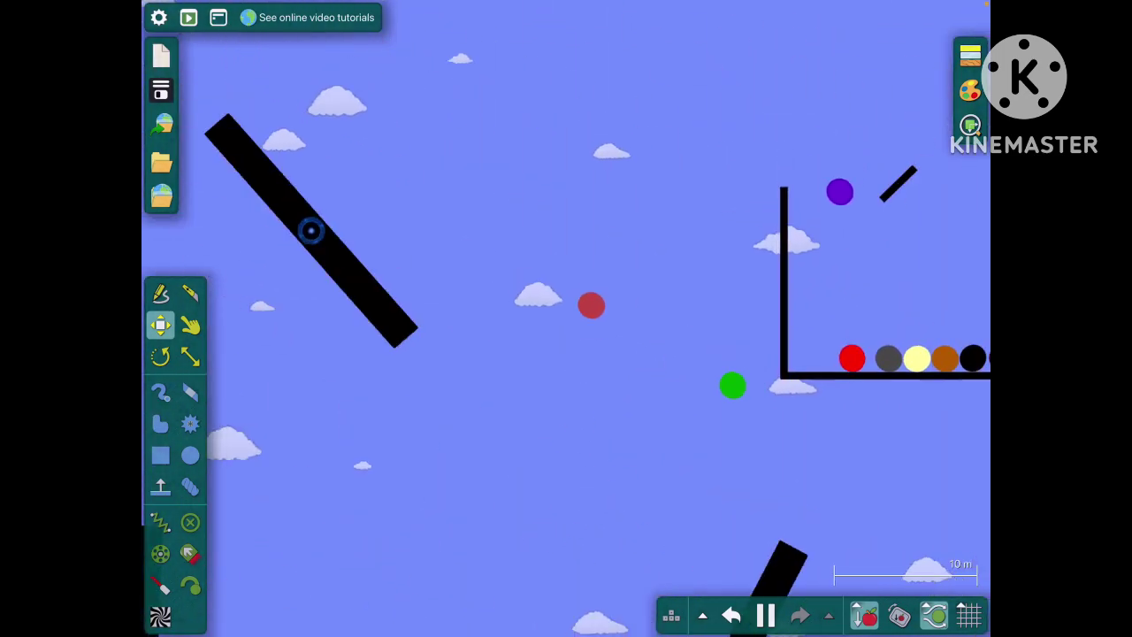
pyautogui.scroll(-3, 713, 336)
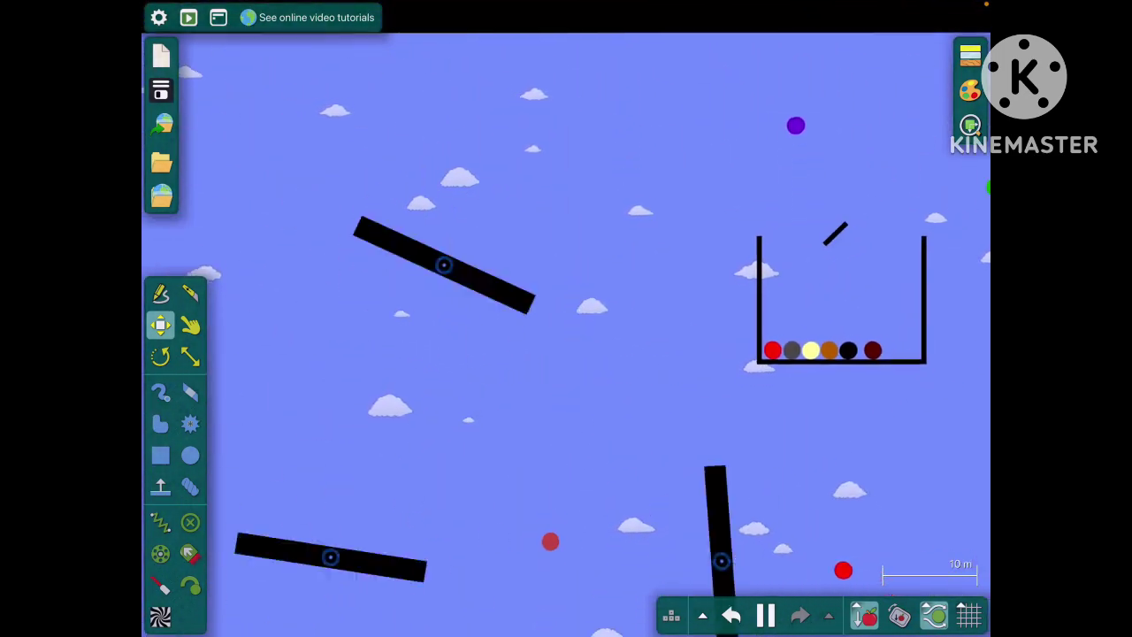
pyautogui.scroll(-2, 566, 319)
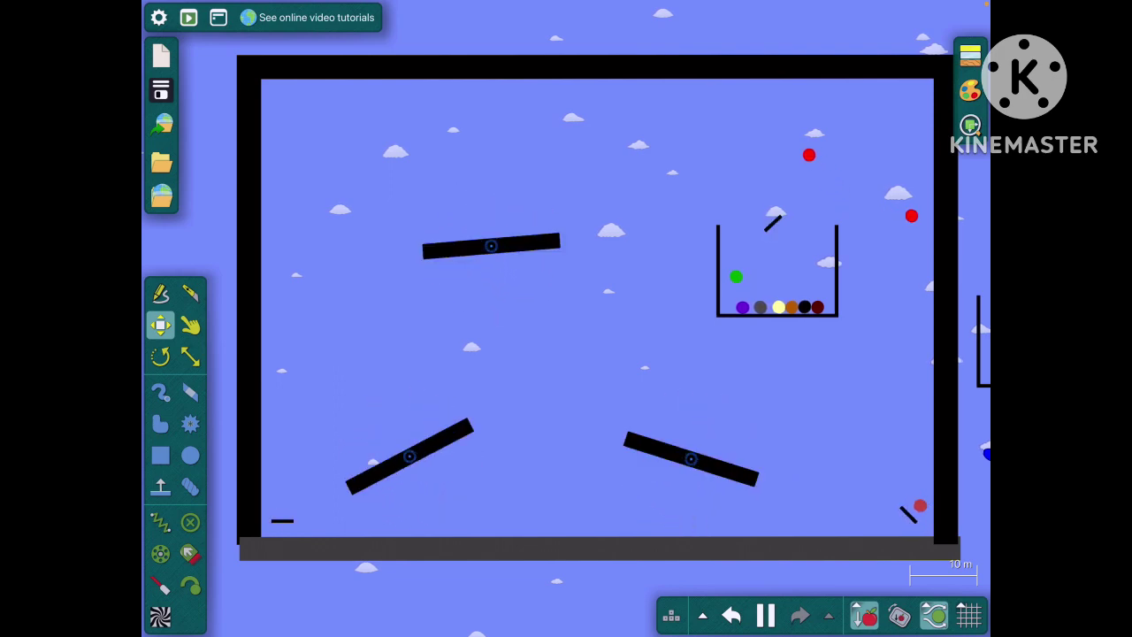
# Pause the simulation with eight balls settled in the inner bowl
pyautogui.click(766, 616)
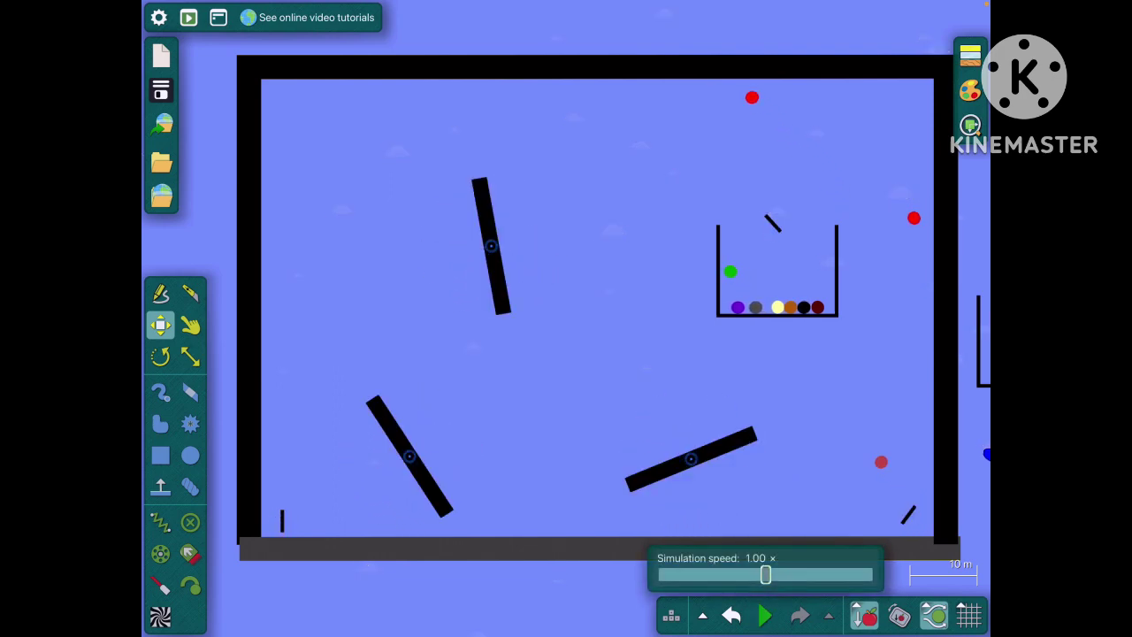
pyautogui.scroll(3, 864, 109)
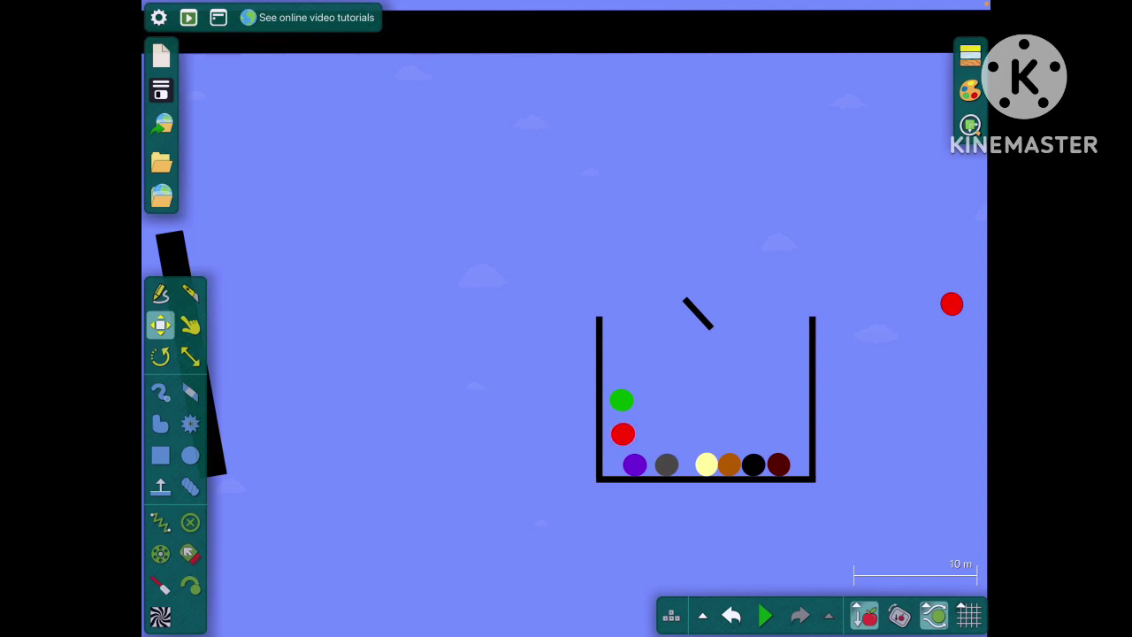
pyautogui.scroll(-2, 466, 223)
pyautogui.scroll(-2, 466, 223)
pyautogui.scroll(2, 708, 282)
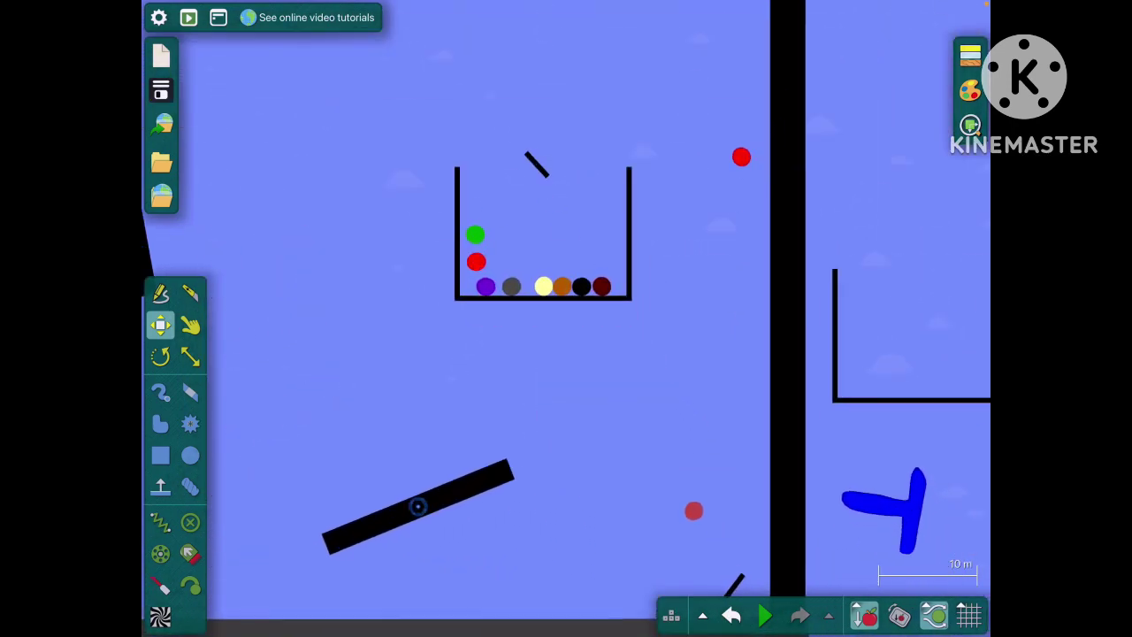
pyautogui.scroll(4, 707, 283)
pyautogui.scroll(1, 708, 283)
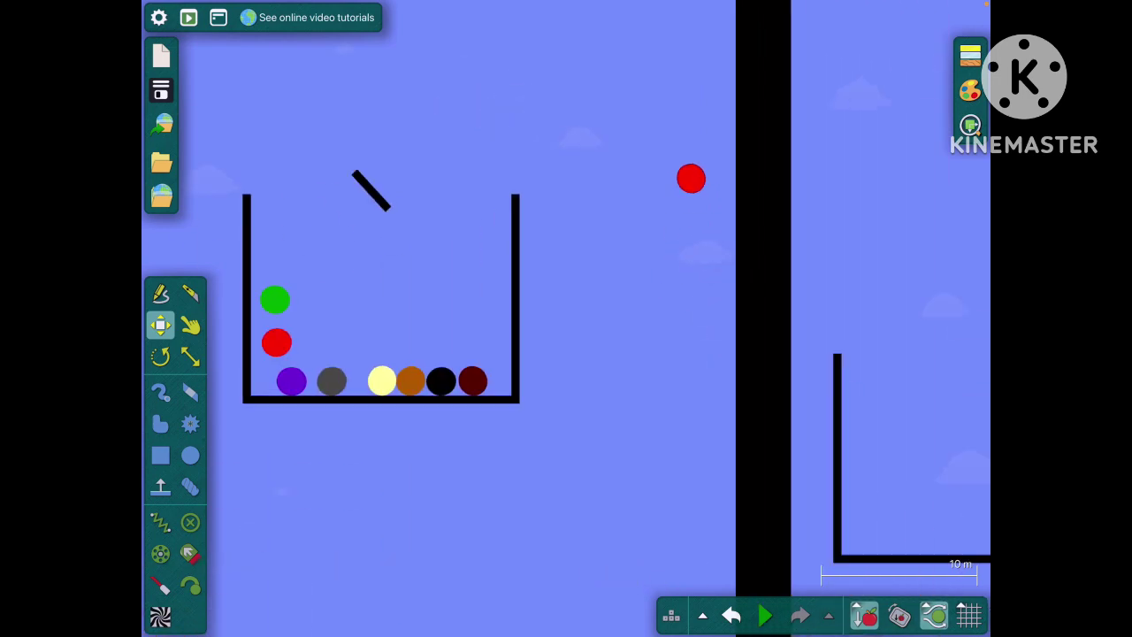